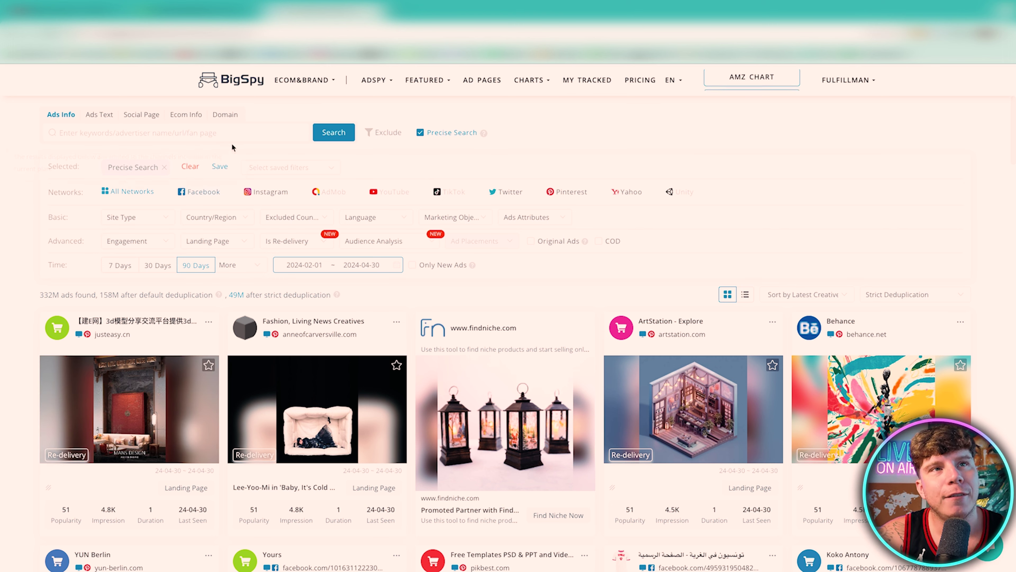
Uncheck Precise Search and scroll through the unrestricted ad results.
left_click(164, 167)
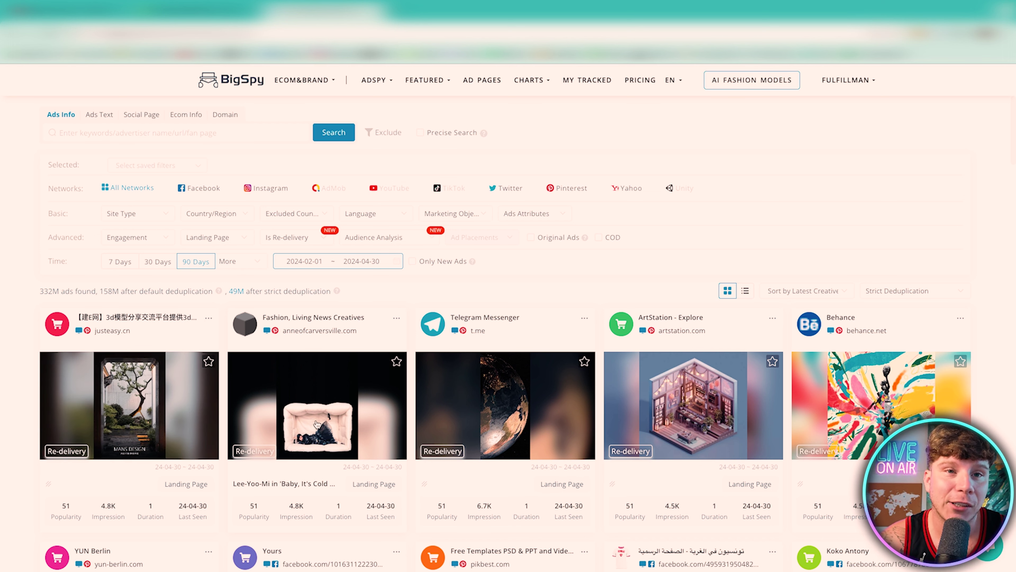
scroll(317, 423, "down", 5)
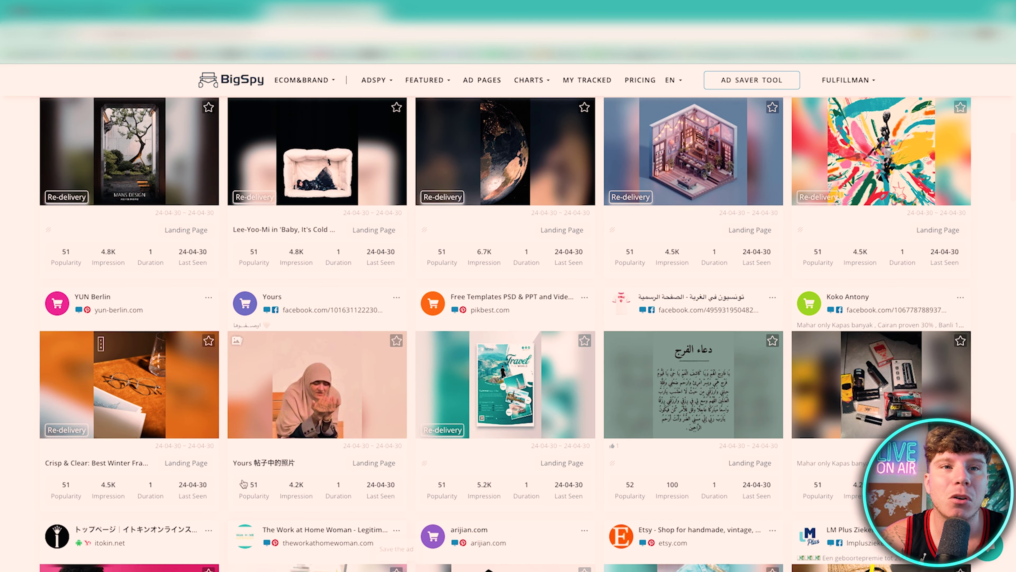
scroll(243, 484, "up", 5)
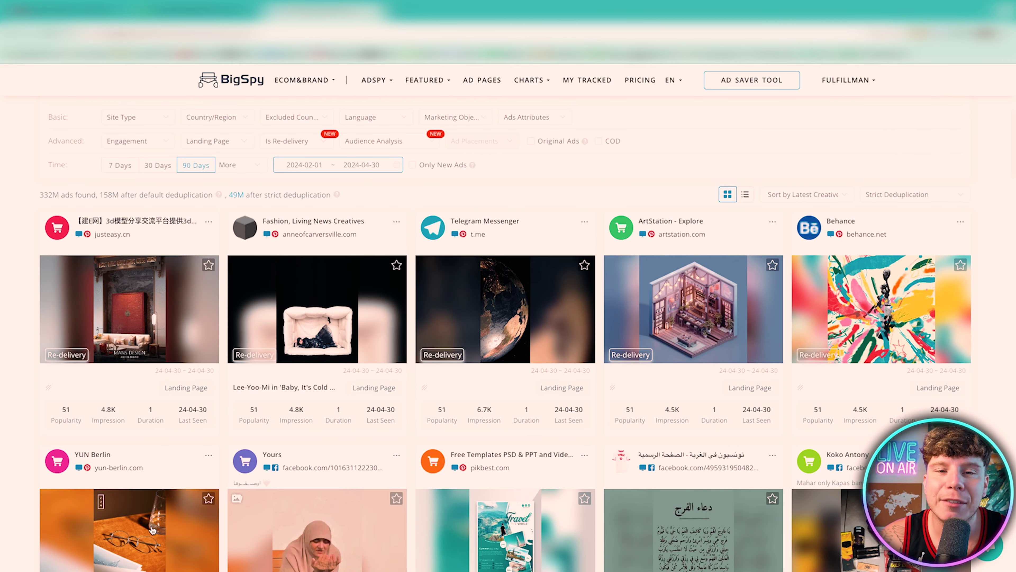
scroll(466, 420, "up", 2)
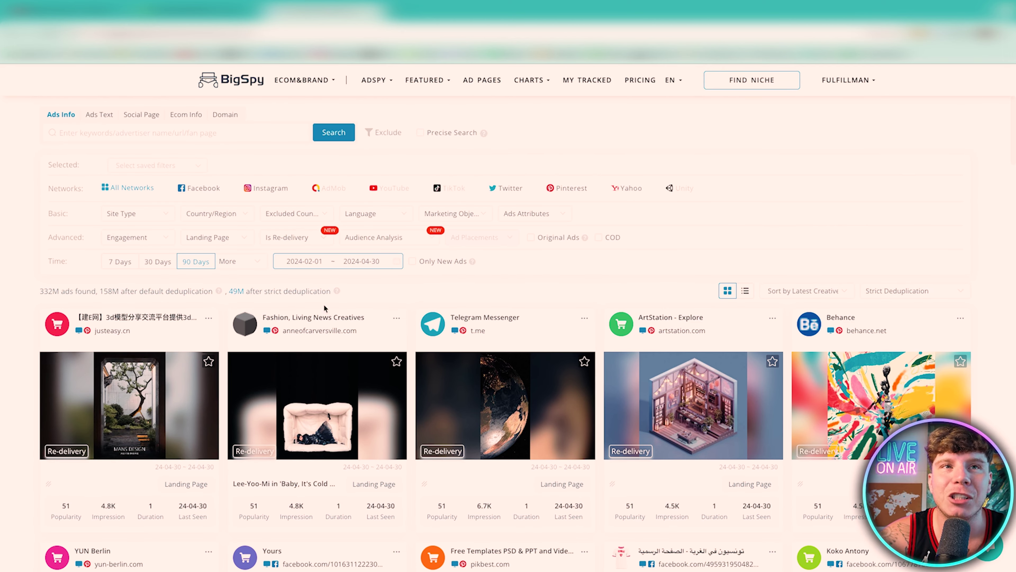
View the Recent searches list under the search box, dismiss it, and bring up Site Type.
left_click(93, 132)
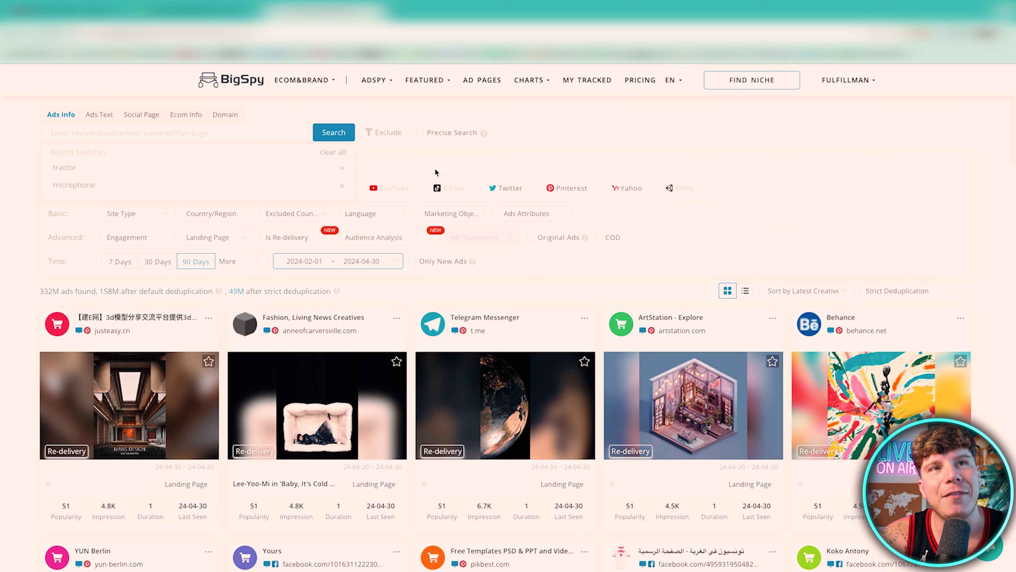
left_click(444, 154)
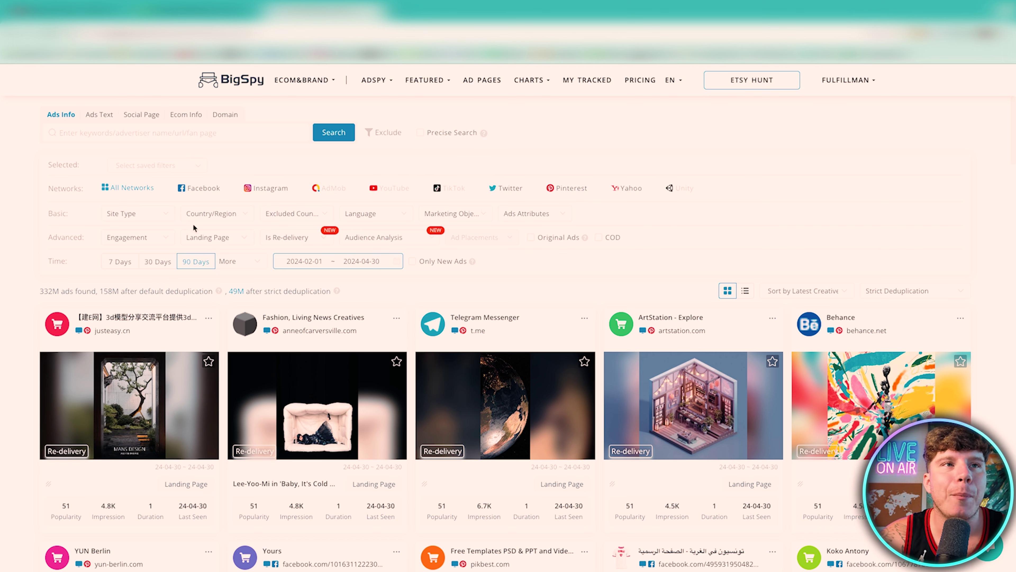
left_click(168, 215)
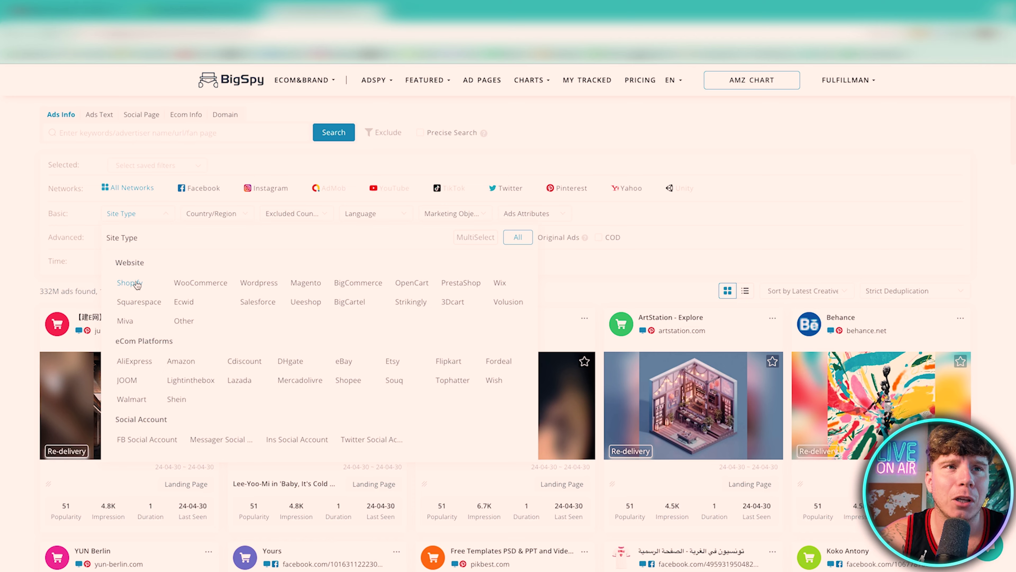
Filter ads to Website-Shopify sites, leaving Country/Region unselected.
left_click(129, 283)
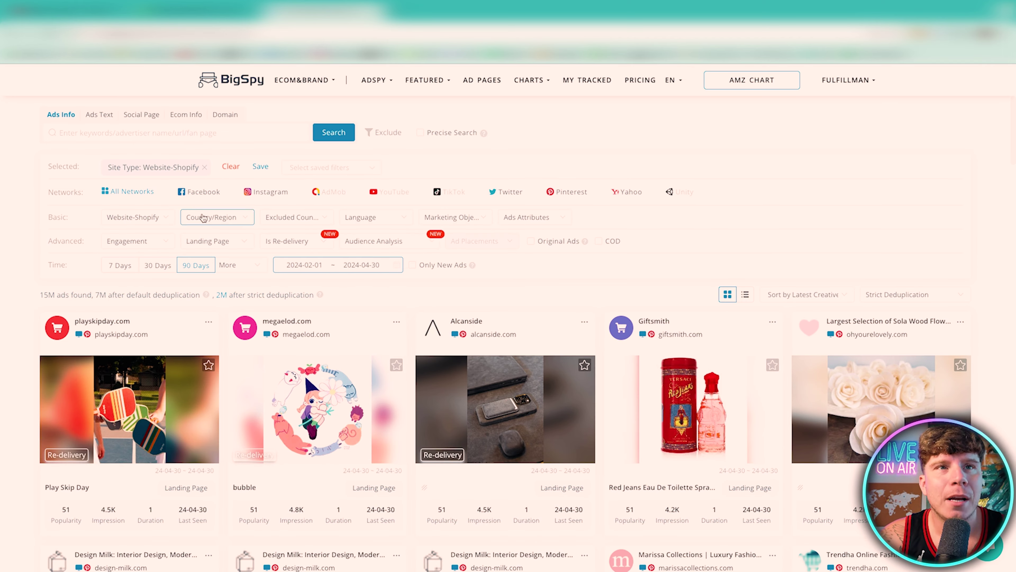
left_click(248, 216)
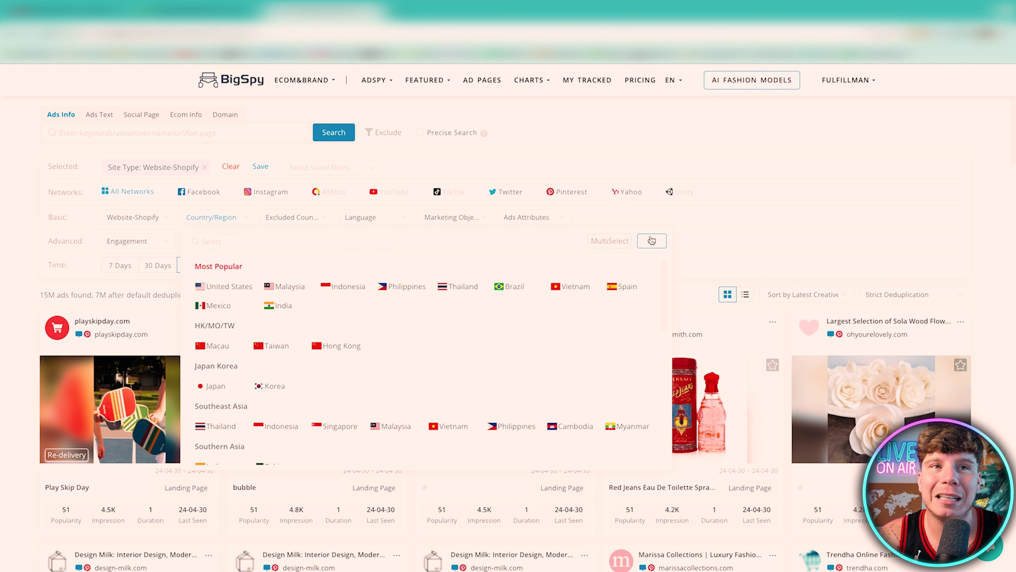
left_click(651, 240)
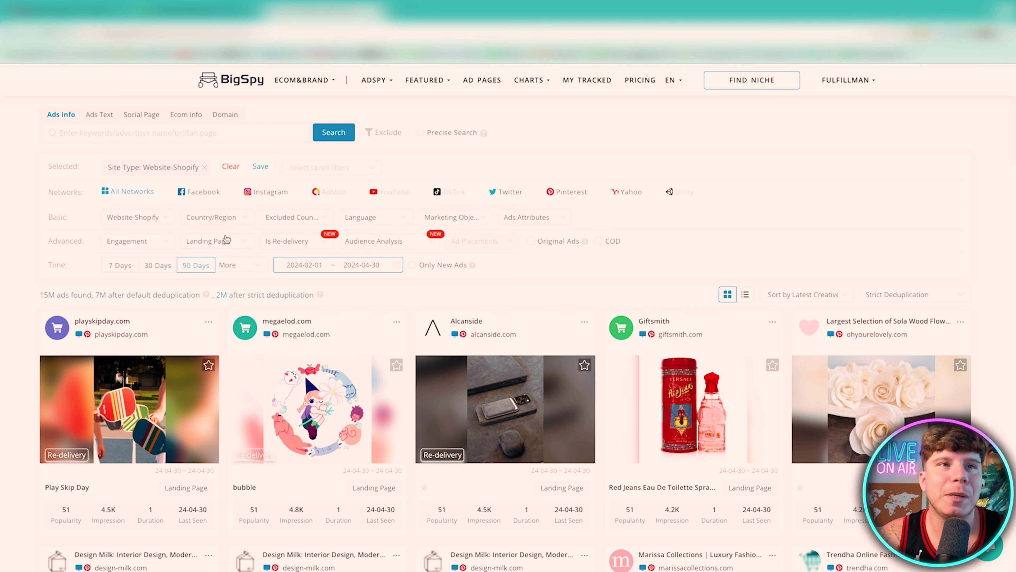
left_click(154, 245)
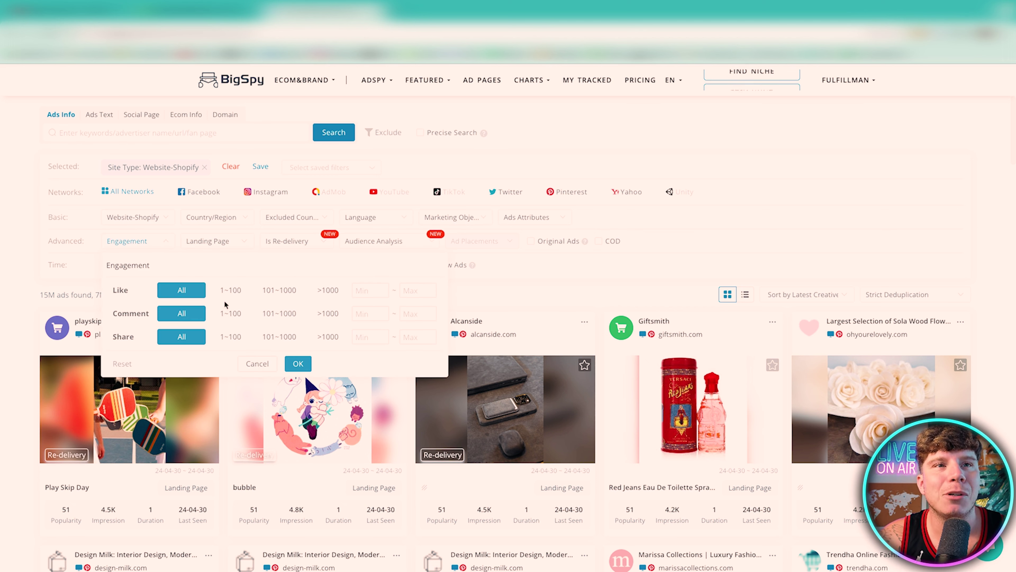
Set Like, Comment and Share engagement each to 101~1000 and apply.
left_click(287, 293)
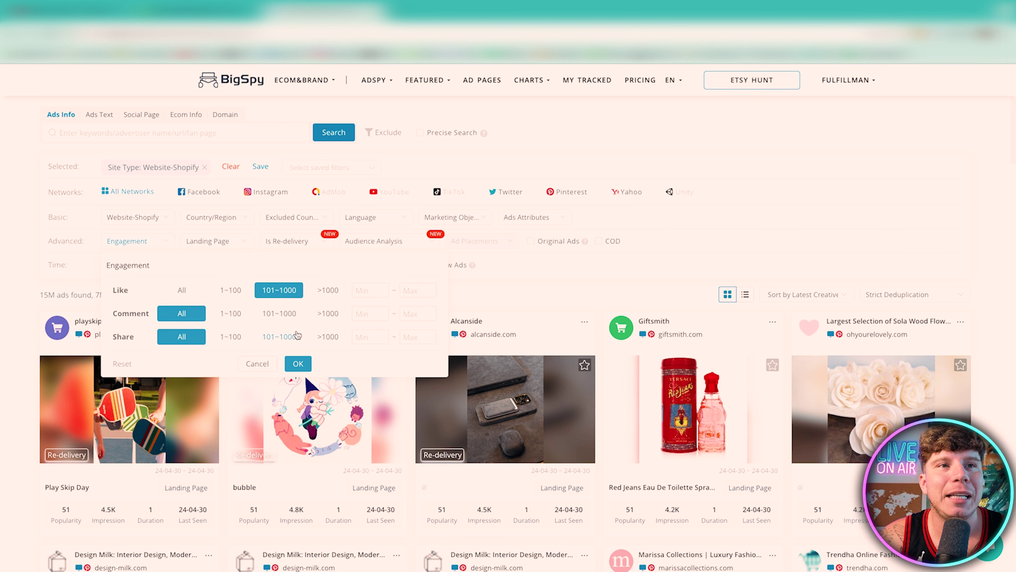
left_click(286, 313)
left_click(282, 337)
left_click(295, 364)
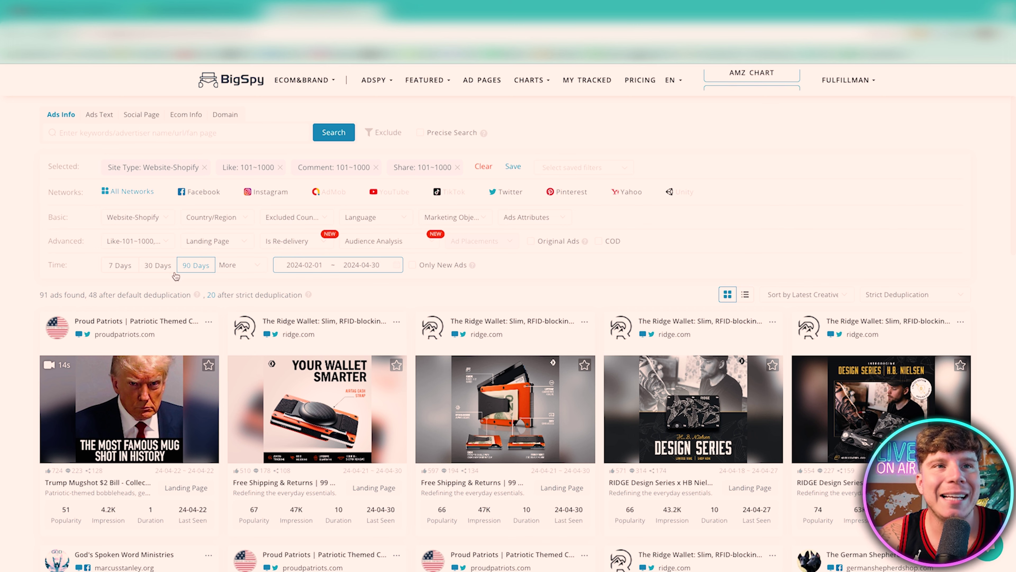
Limit the results to the last 7 days and scroll through the 30 matching ads.
left_click(129, 267)
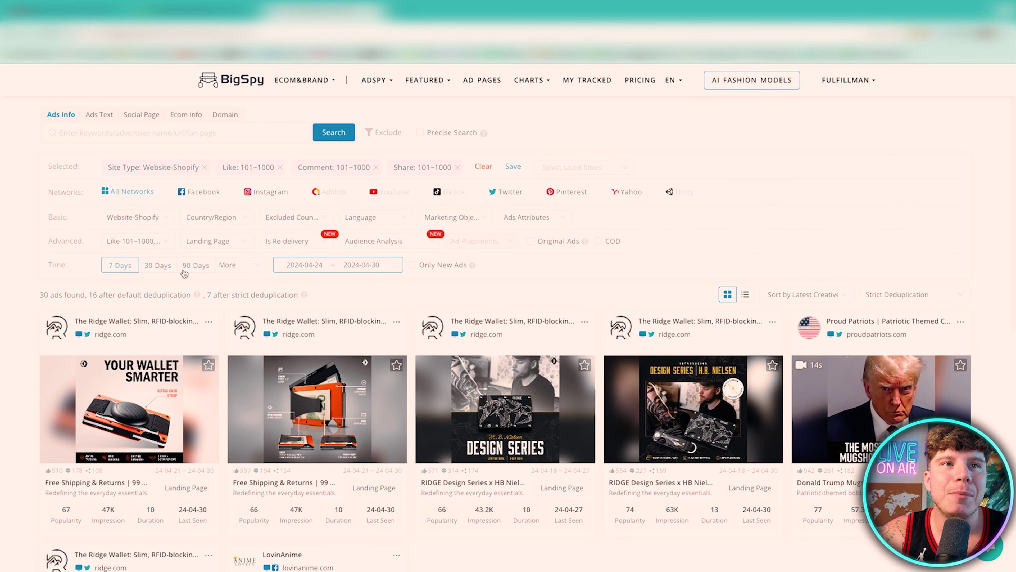
left_click(203, 267)
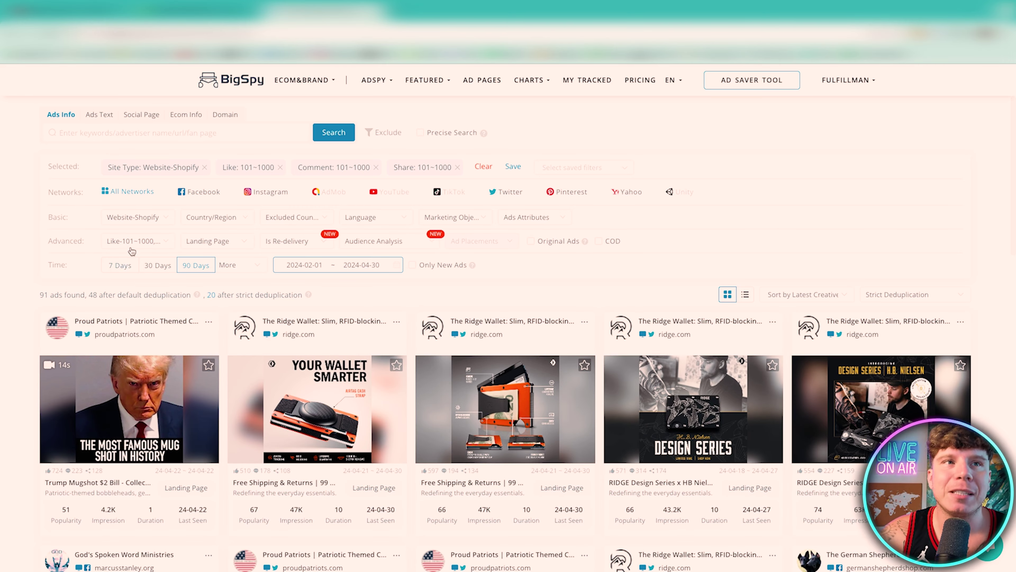
left_click(125, 262)
scroll(266, 396, "down", 1)
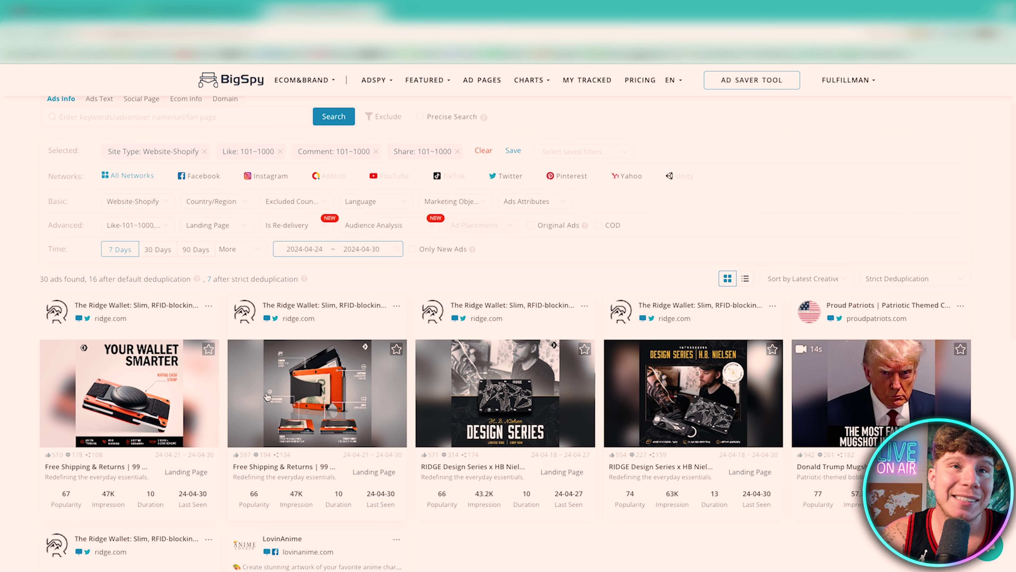
scroll(484, 447, "down", 3)
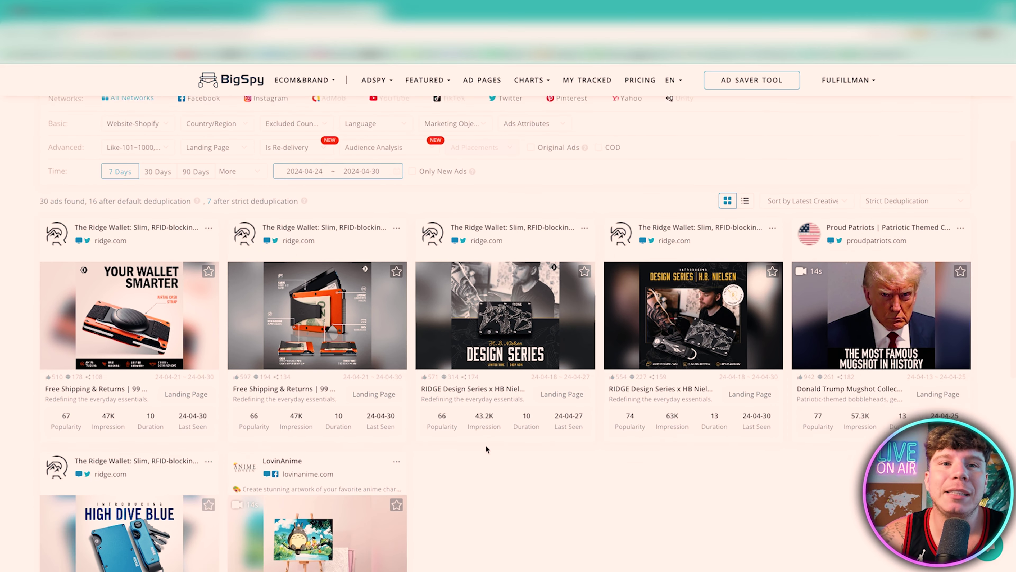
scroll(486, 449, "down", 2)
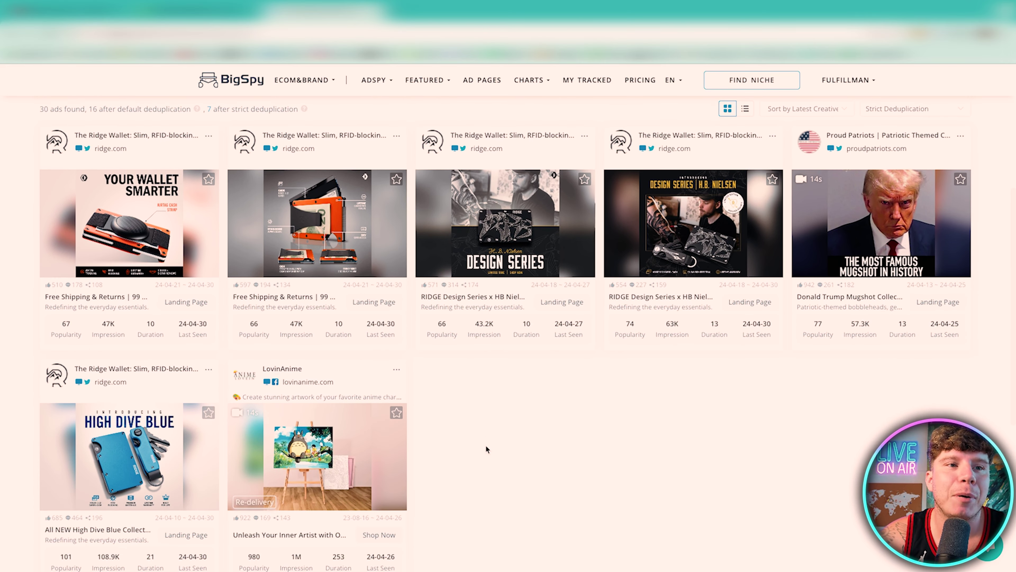
left_click(134, 453)
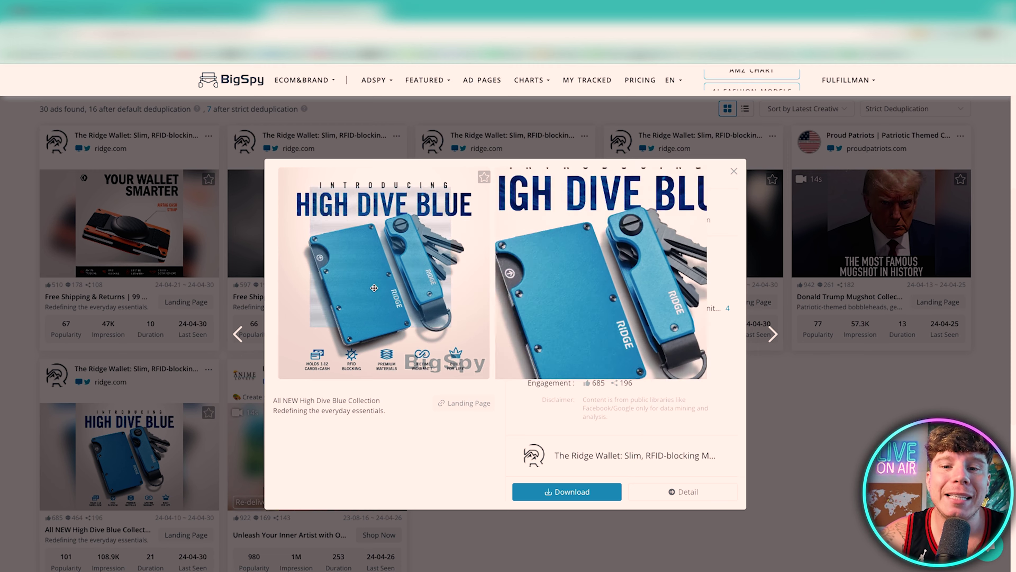
left_click(733, 174)
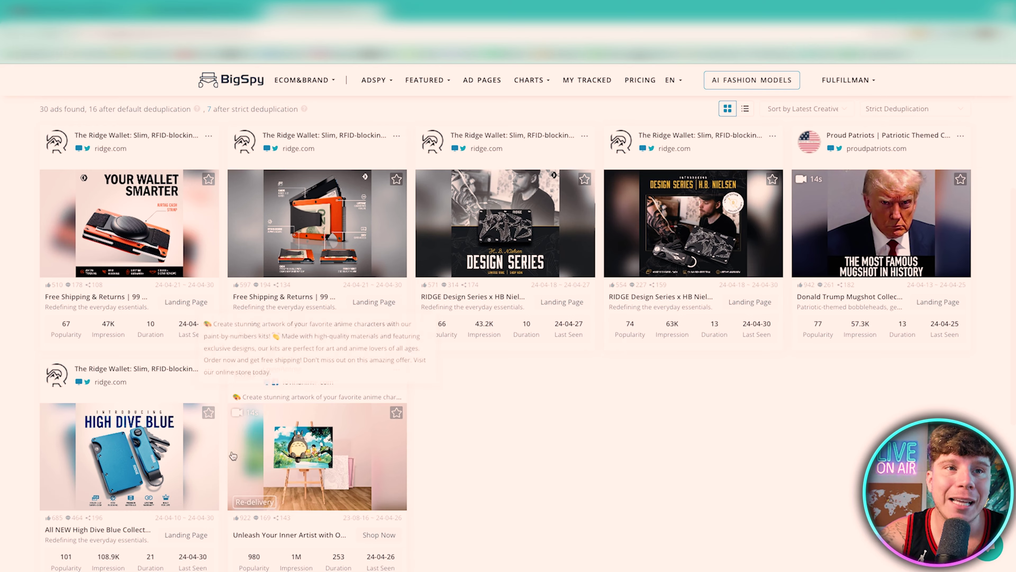
scroll(128, 414, "up", 5)
left_click(128, 414)
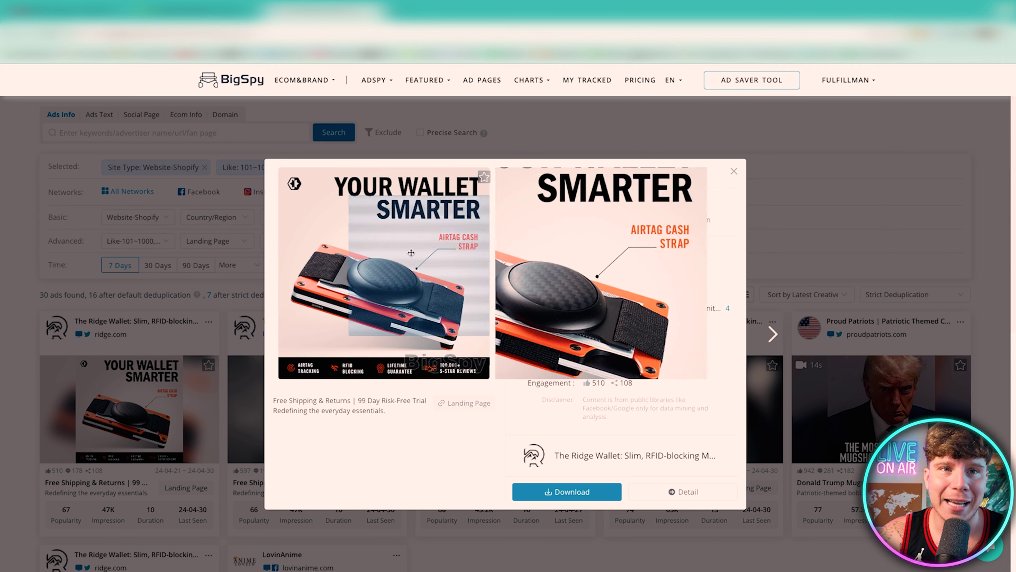
mouse_move(640, 219)
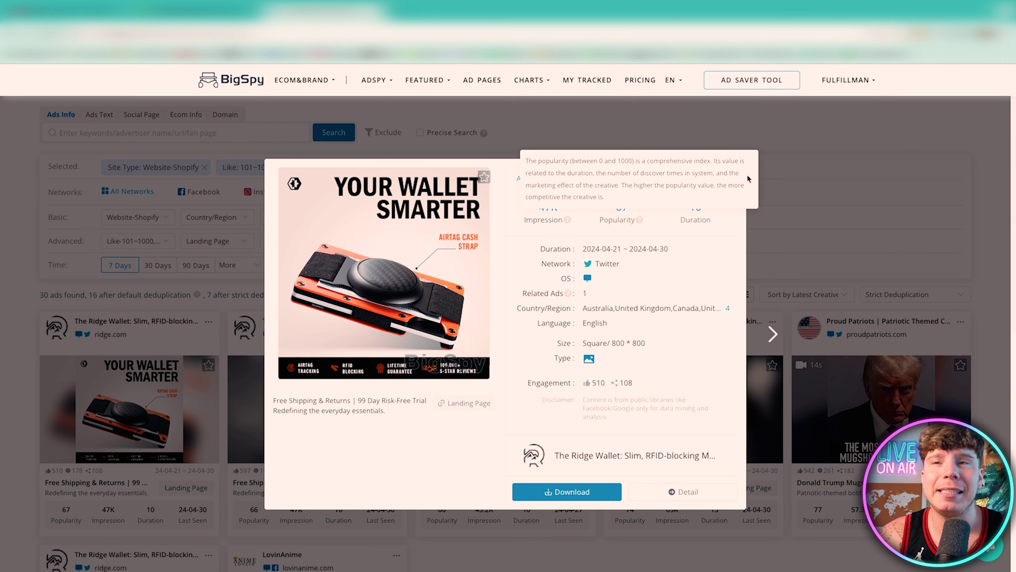
left_click(734, 172)
scroll(524, 383, "down", 6)
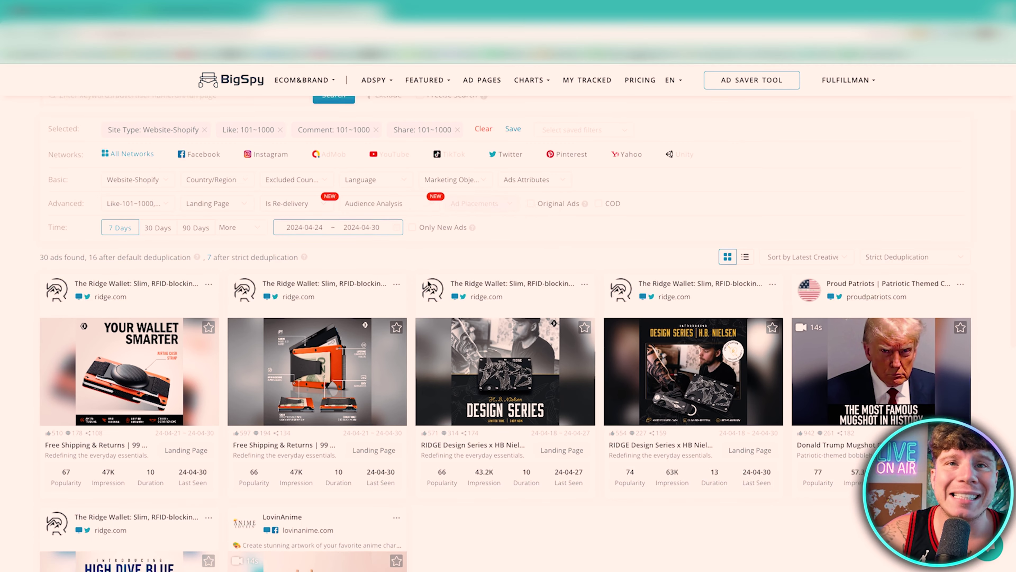
scroll(535, 332, "up", 1)
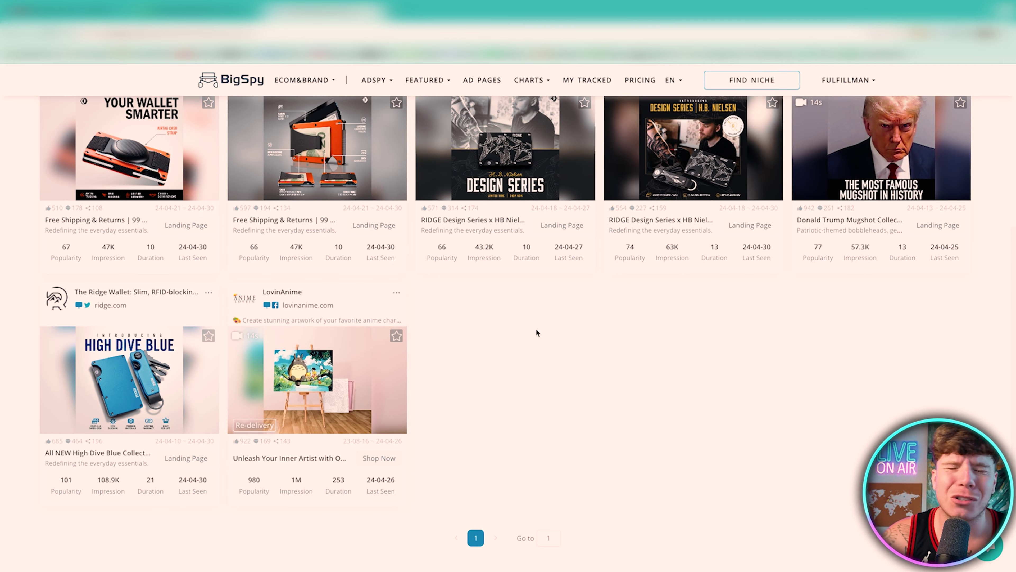
scroll(536, 329, "up", 5)
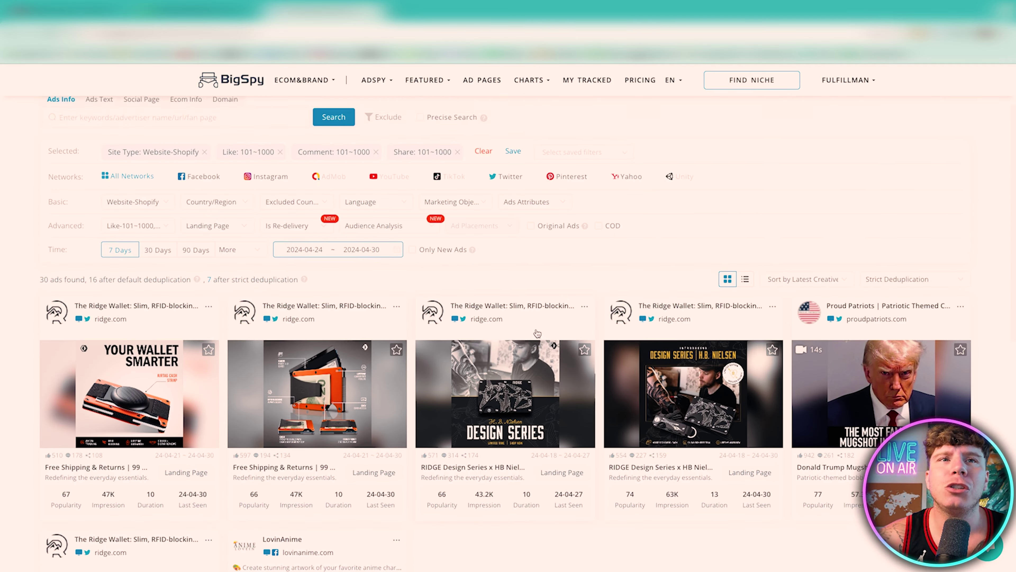
scroll(247, 456, "down", 3)
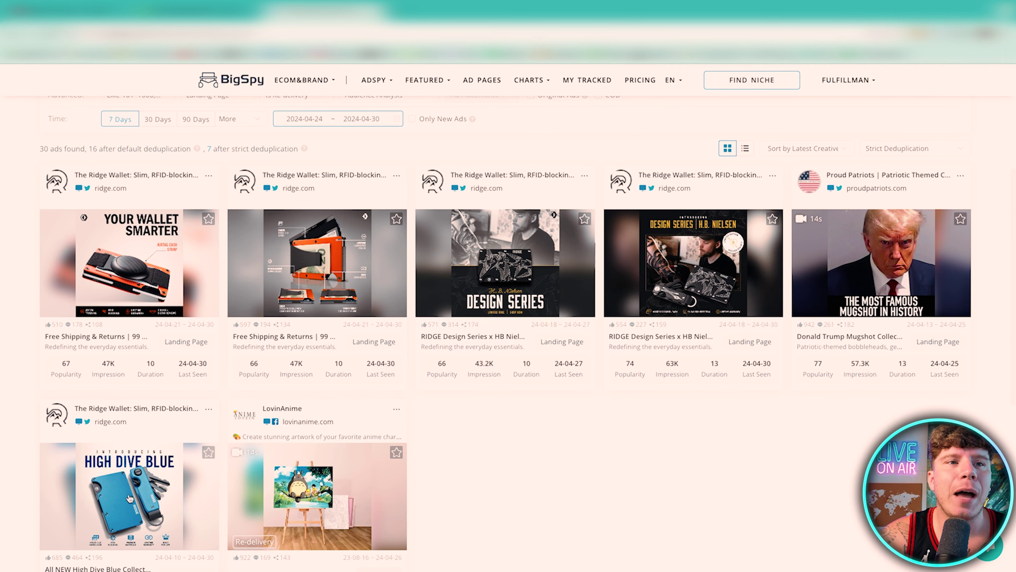
left_click(320, 257)
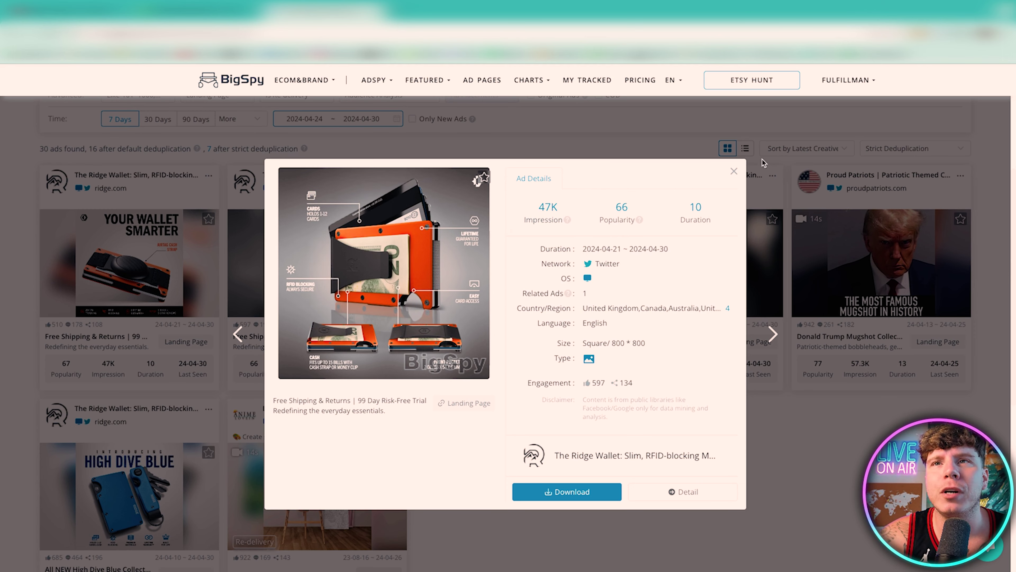
left_click(734, 172)
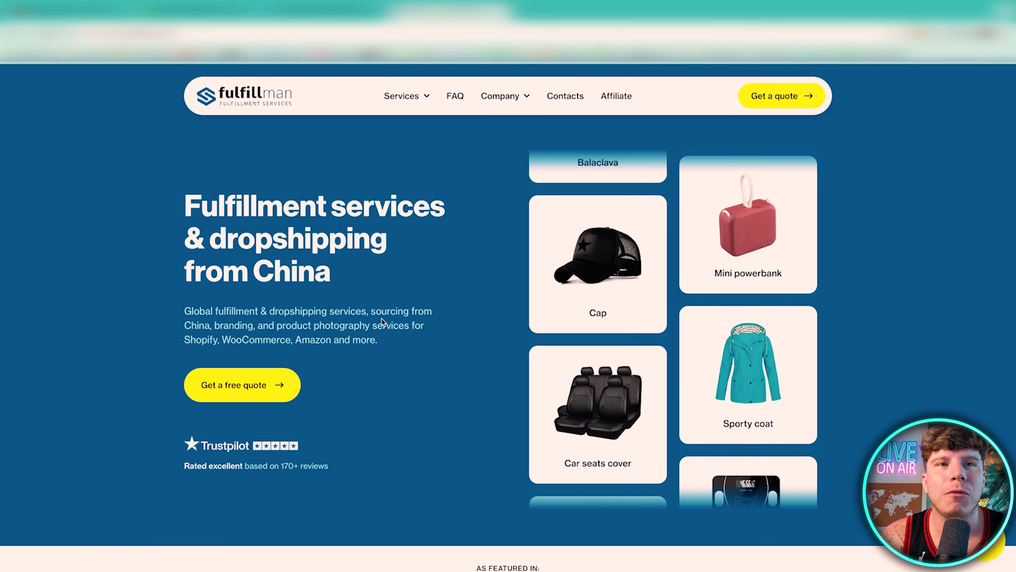
Scroll the Fulfillman homepage past Why choose Fulfillman to Who is Fulfillman suitable for.
scroll(382, 322, "down", 5)
scroll(383, 323, "down", 6)
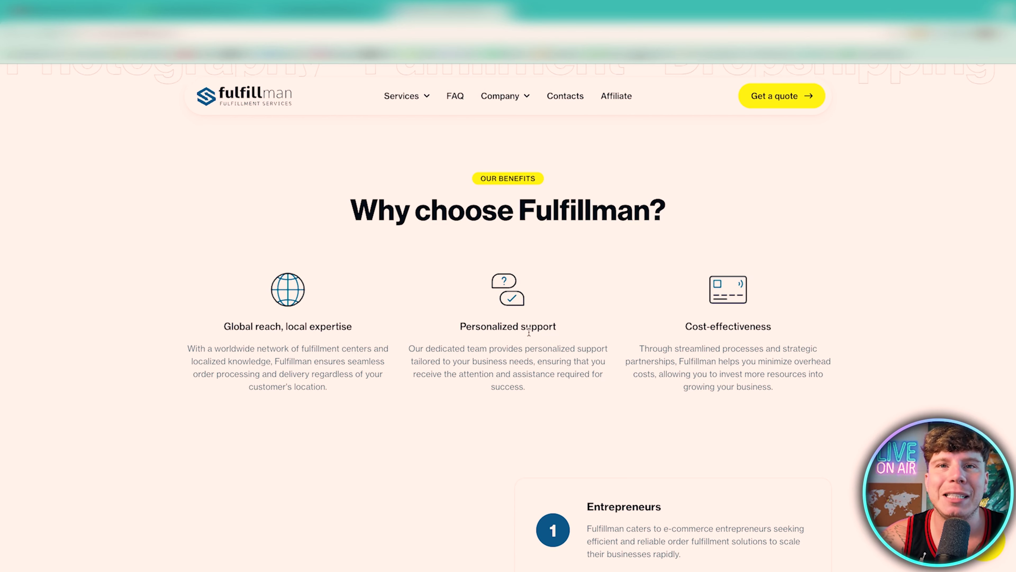
scroll(528, 331, "down", 6)
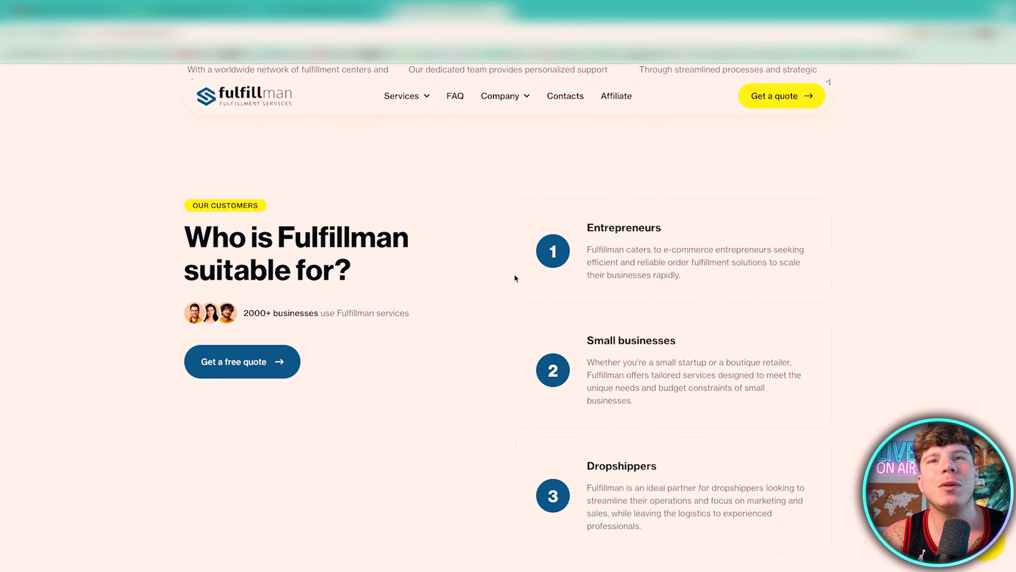
scroll(699, 264, "down", 10)
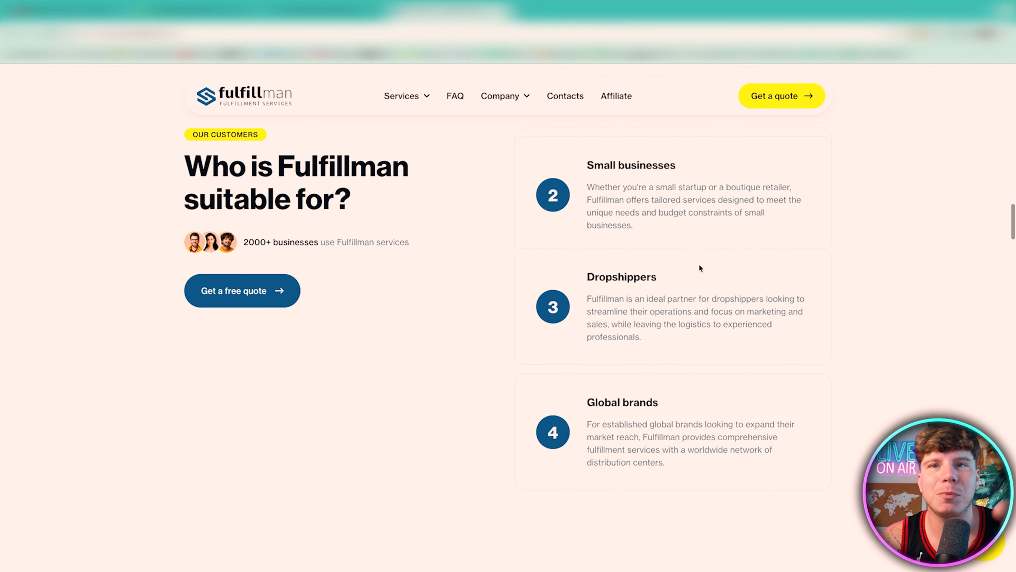